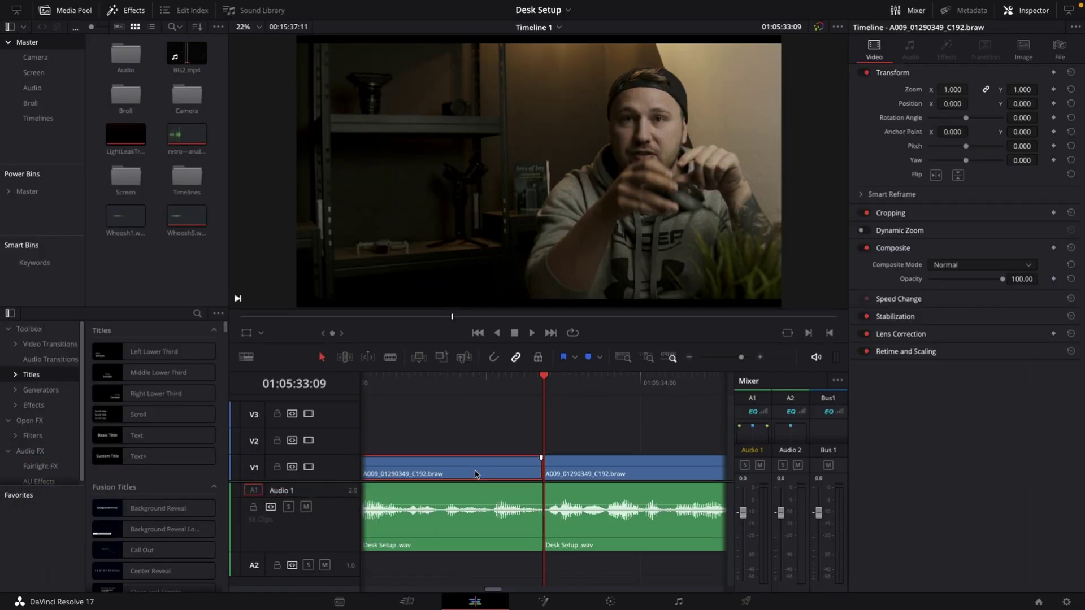
Select the interview clips' audio and play across the original hard cut.
left_click(478, 495)
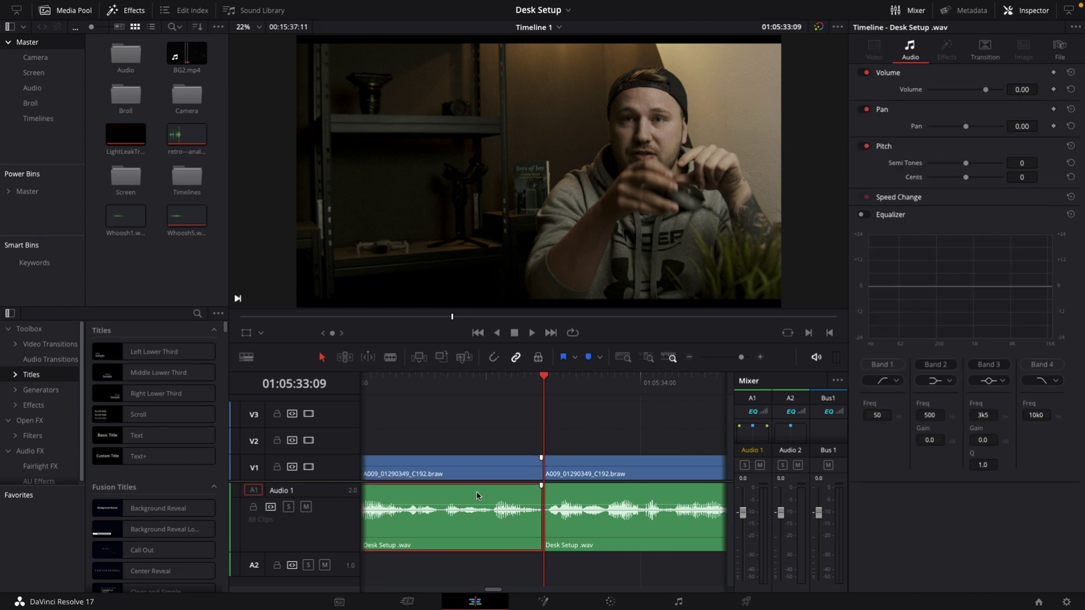
left_click(582, 465)
left_click(578, 501)
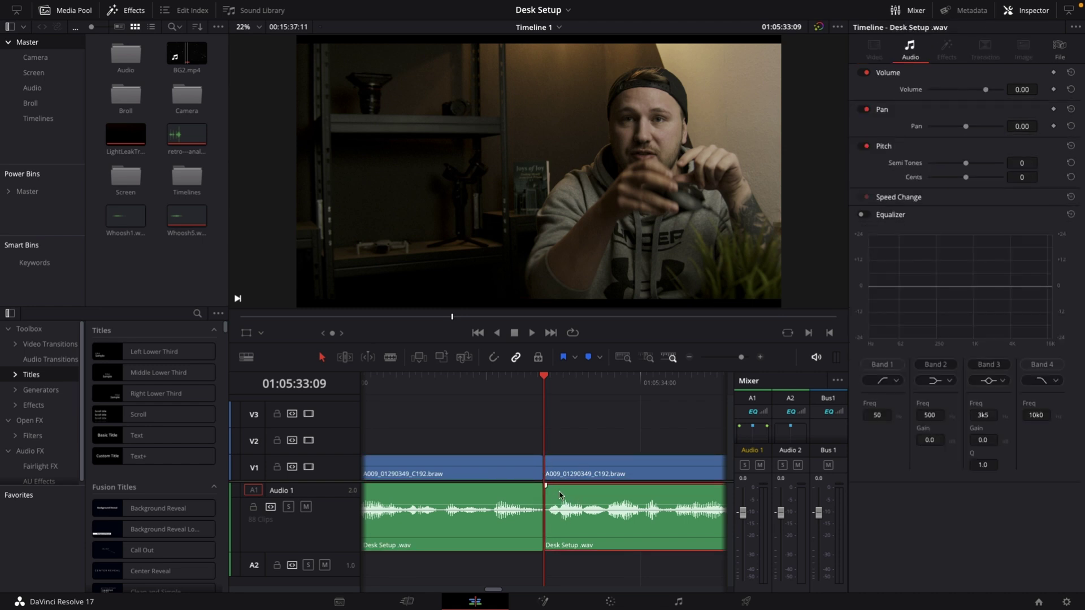
left_click(438, 383)
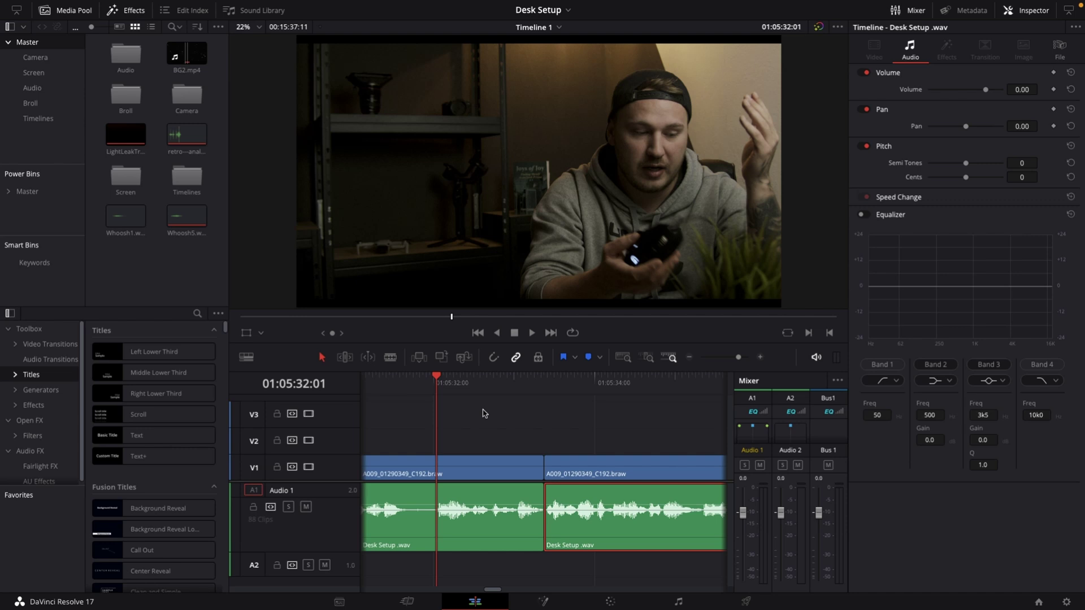
key("space")
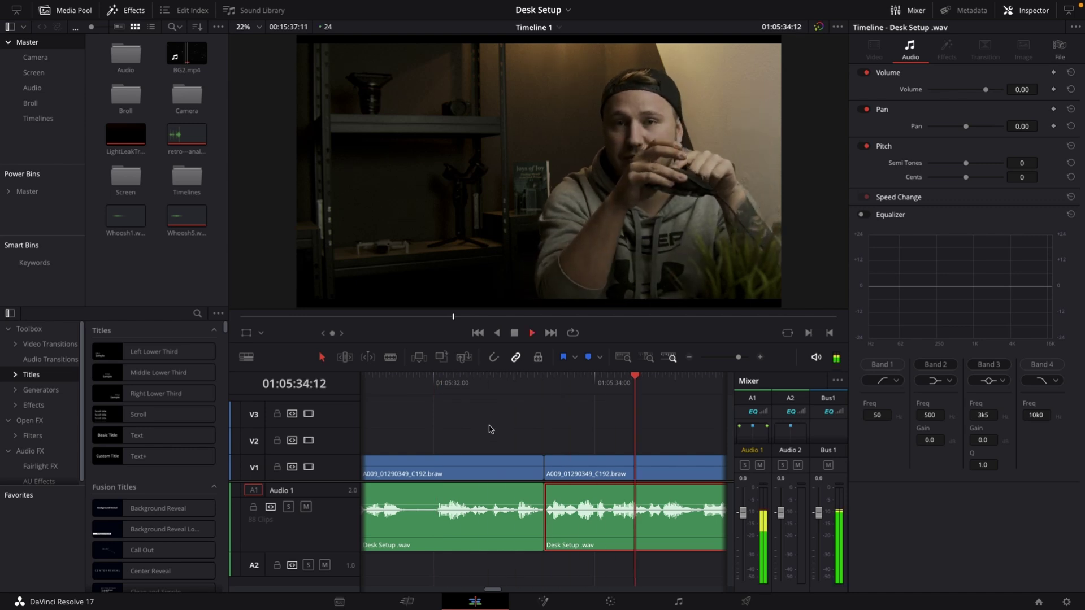
key("space")
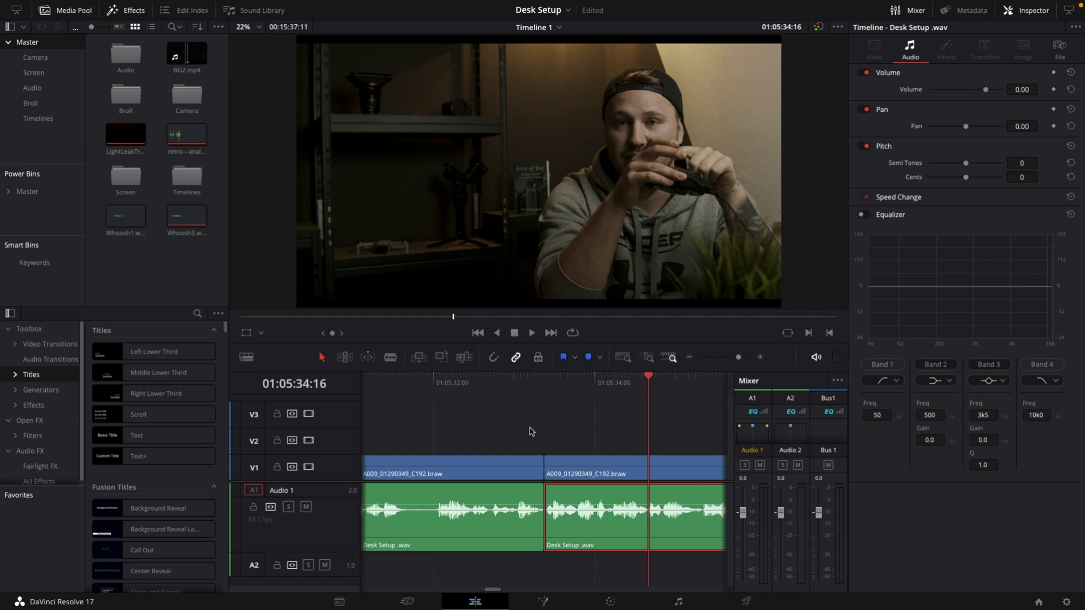
Drag the V1 edit point a few frames left so the picture precedes the audio cut.
left_click(546, 467)
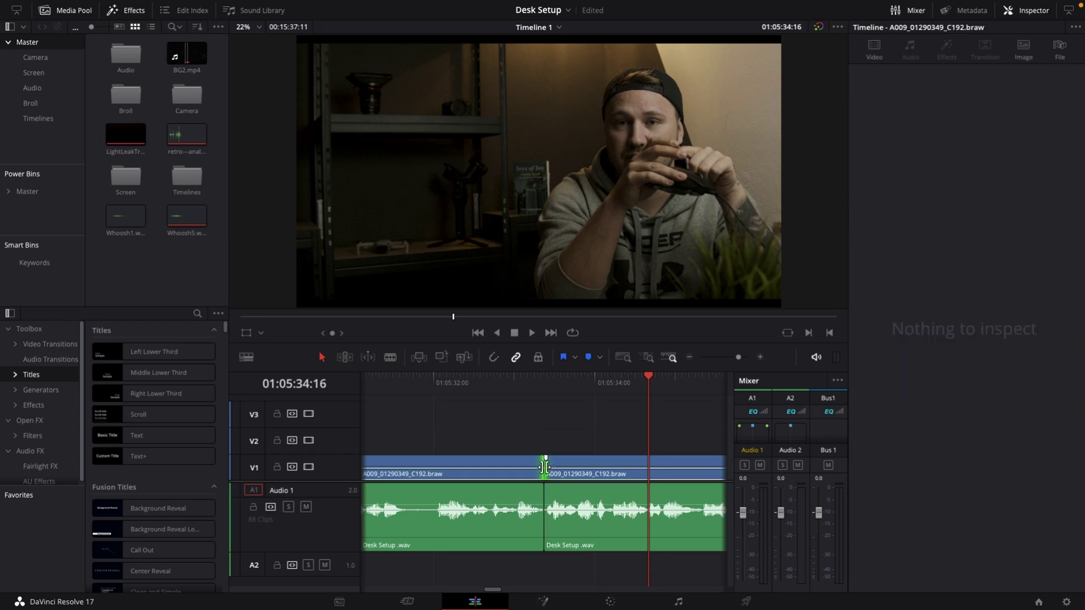
left_click_drag(545, 466, 529, 466)
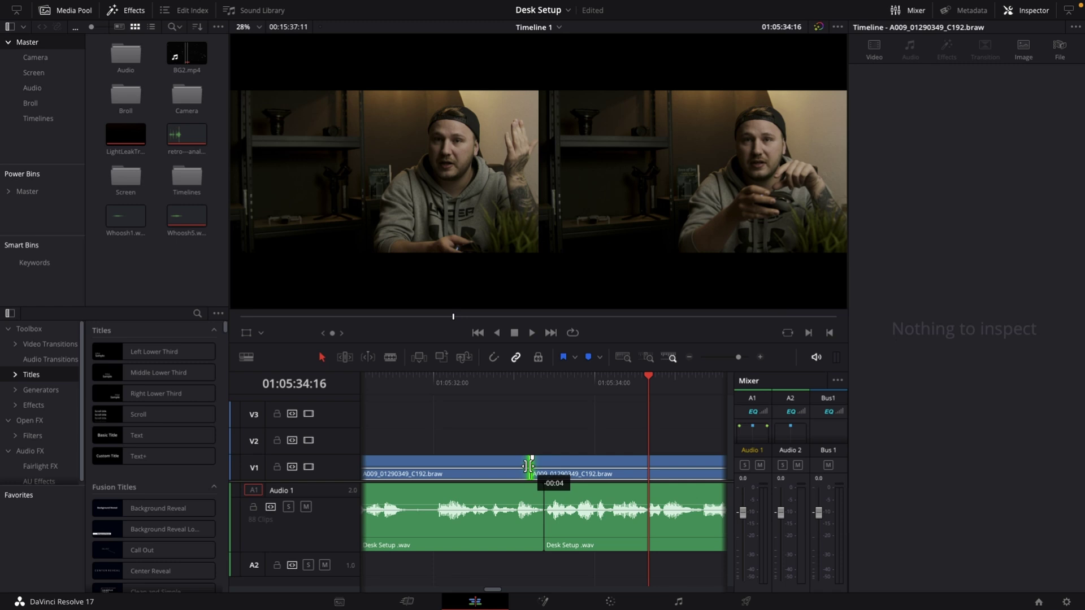
left_click_drag(527, 465, 528, 466)
left_click(509, 448)
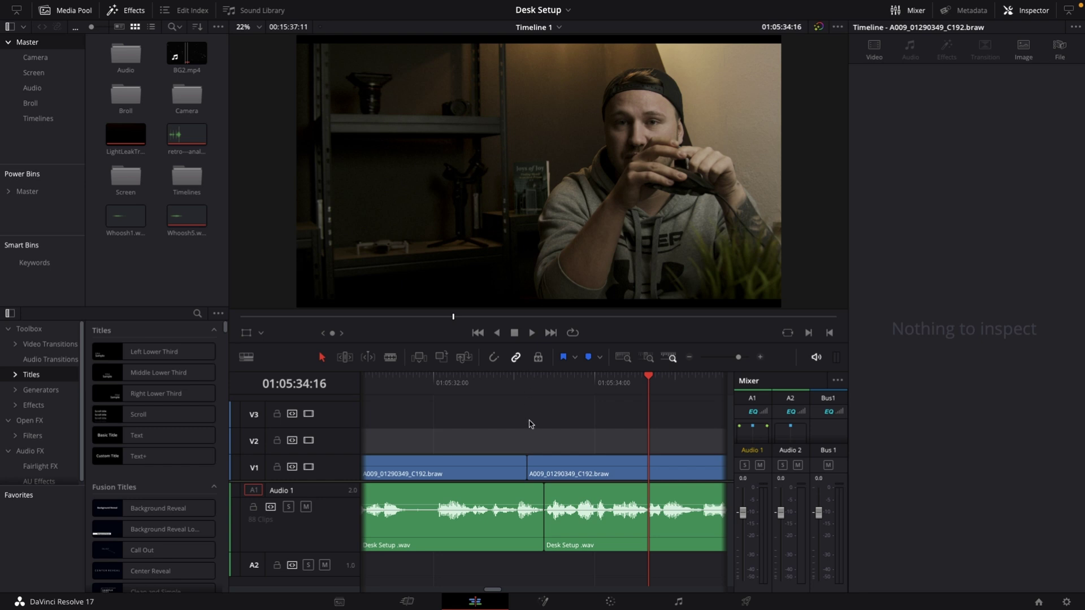
Play back across the new L cut to review it.
left_click(528, 379)
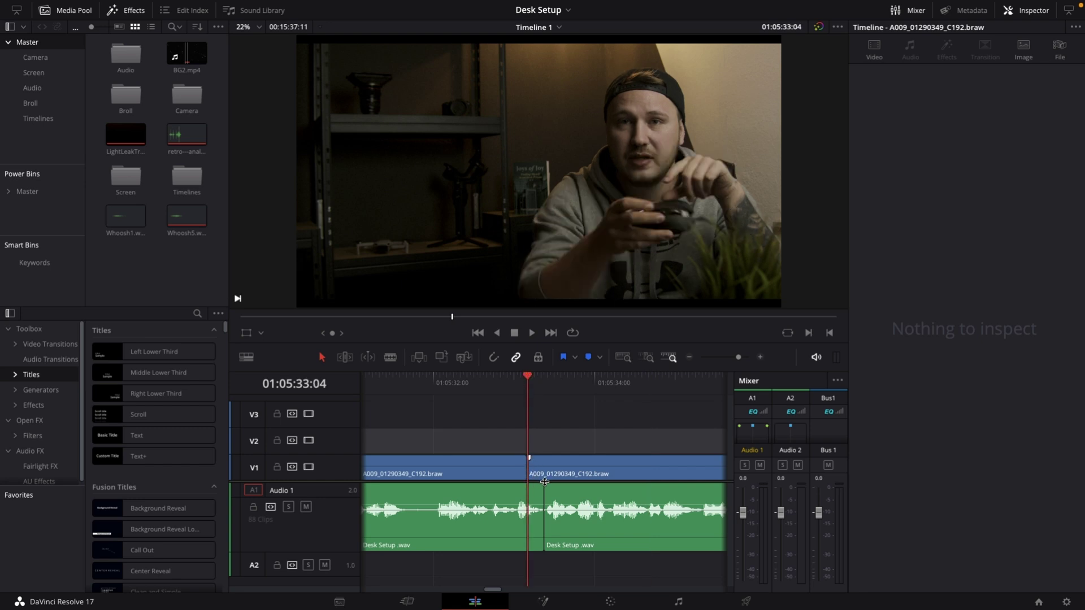
left_click(429, 382)
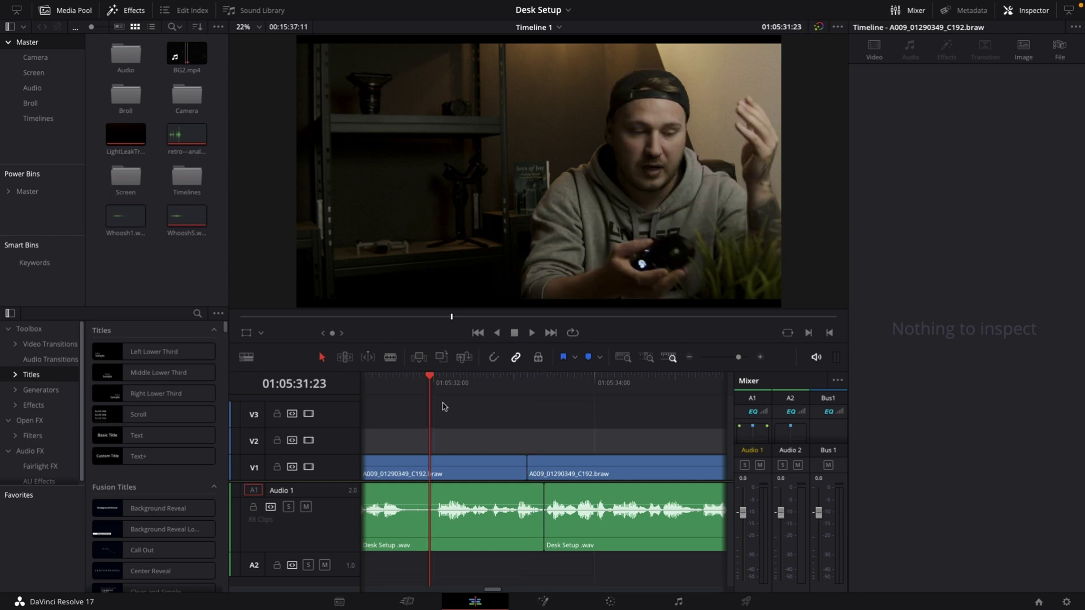
key("space")
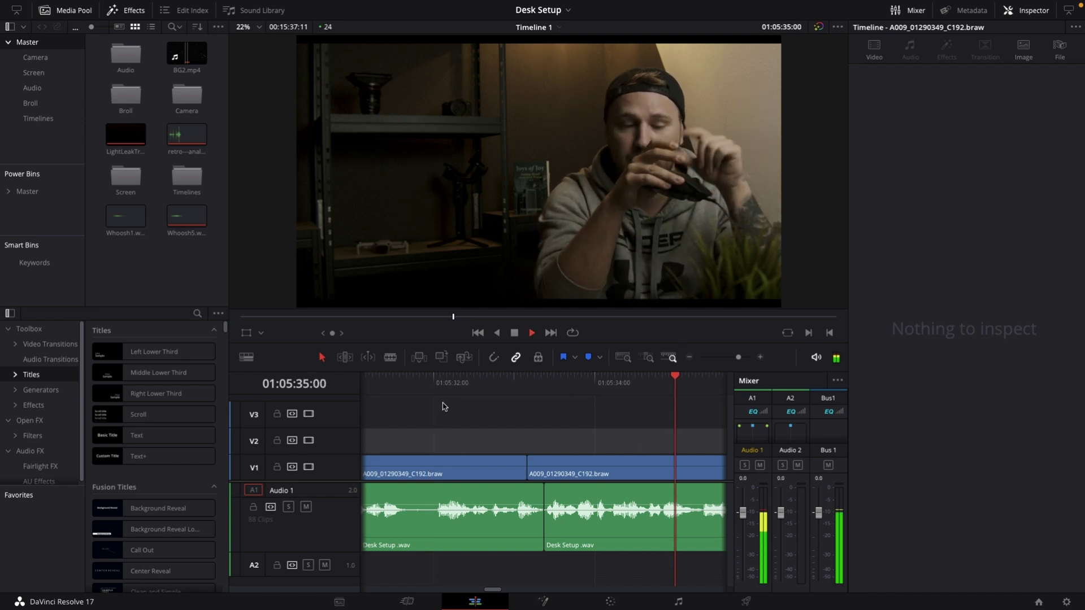
key("space")
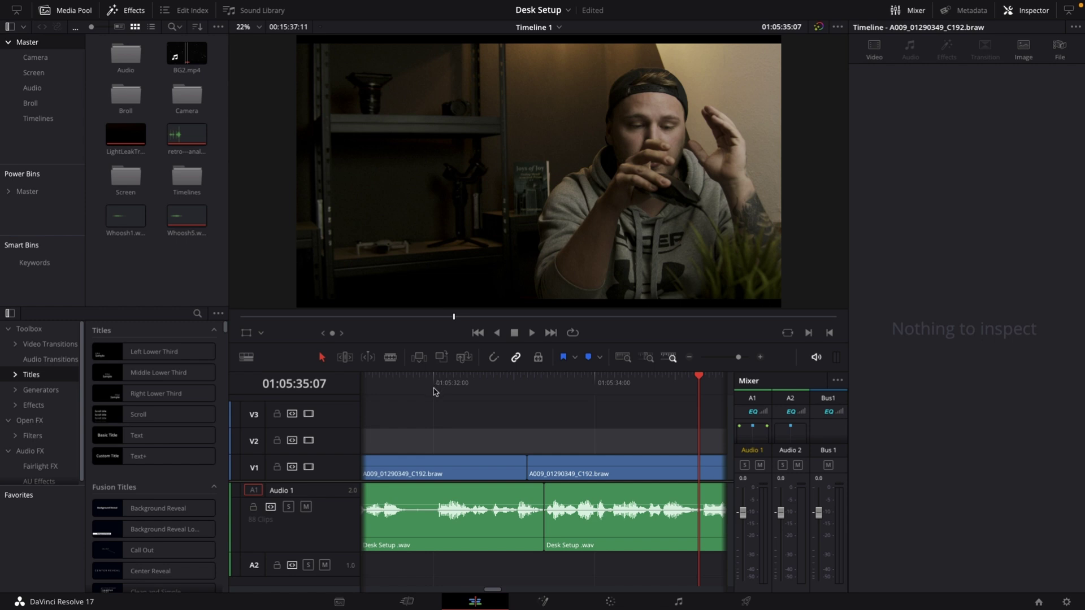
left_click(436, 384)
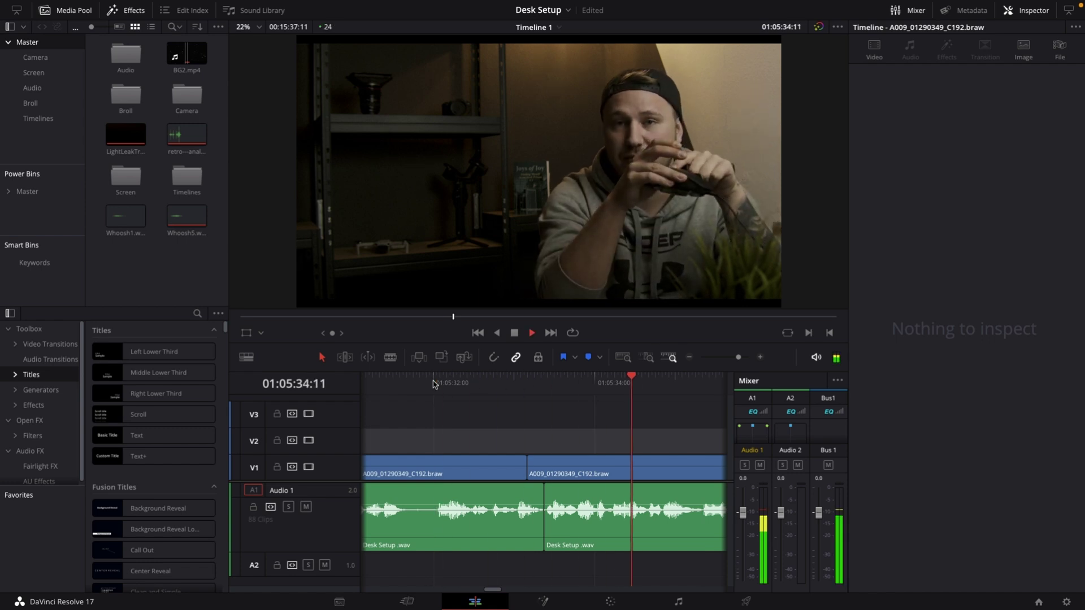
key("space")
left_click(520, 385)
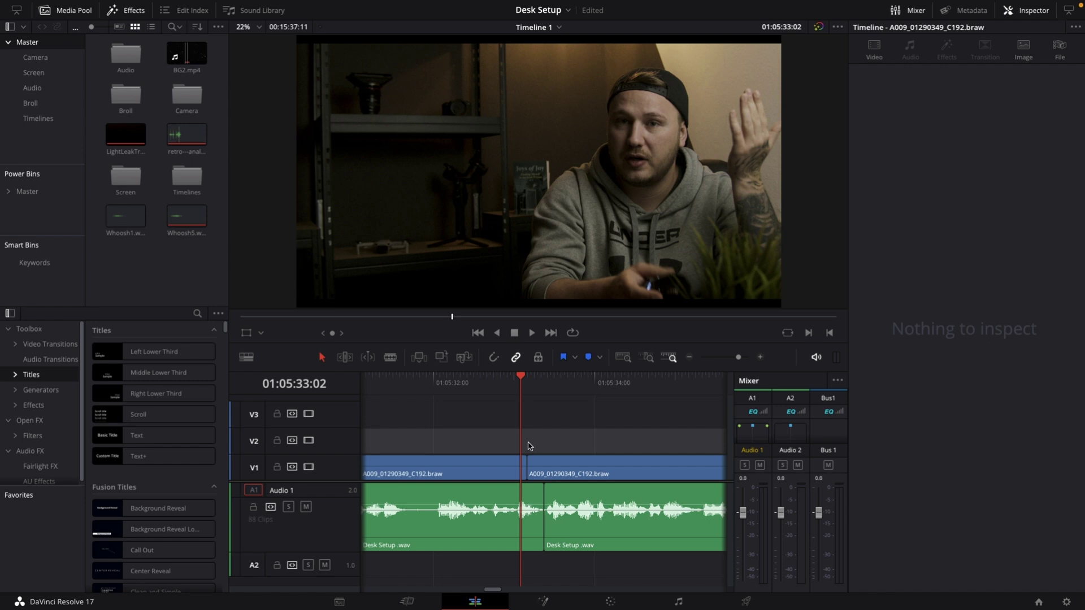
Drag the V1 edit point about 9 frames right, past the audio cut.
left_click(526, 466)
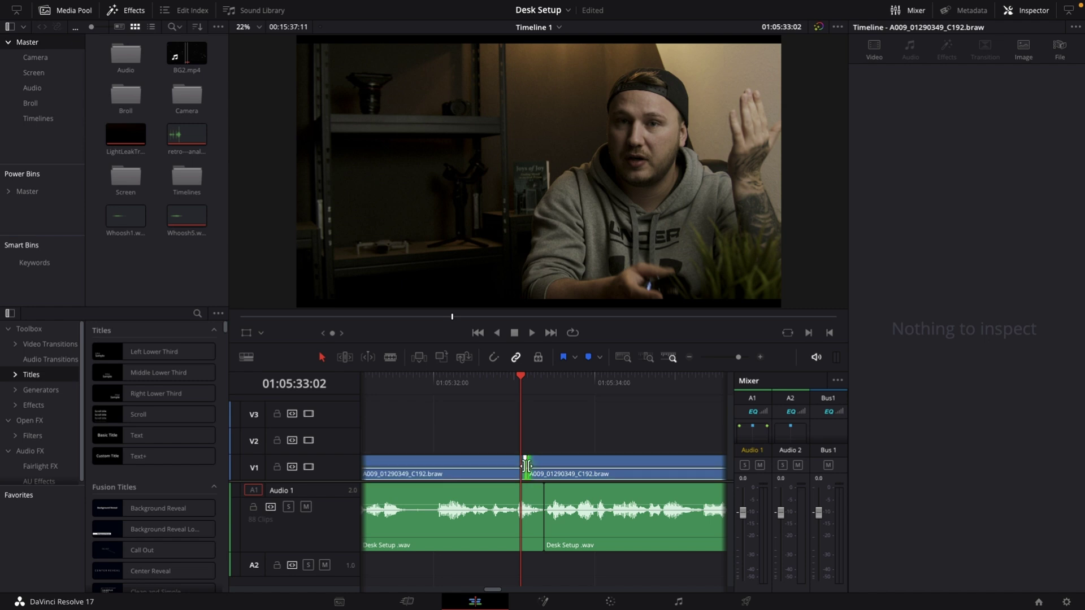
left_click_drag(525, 466, 558, 466)
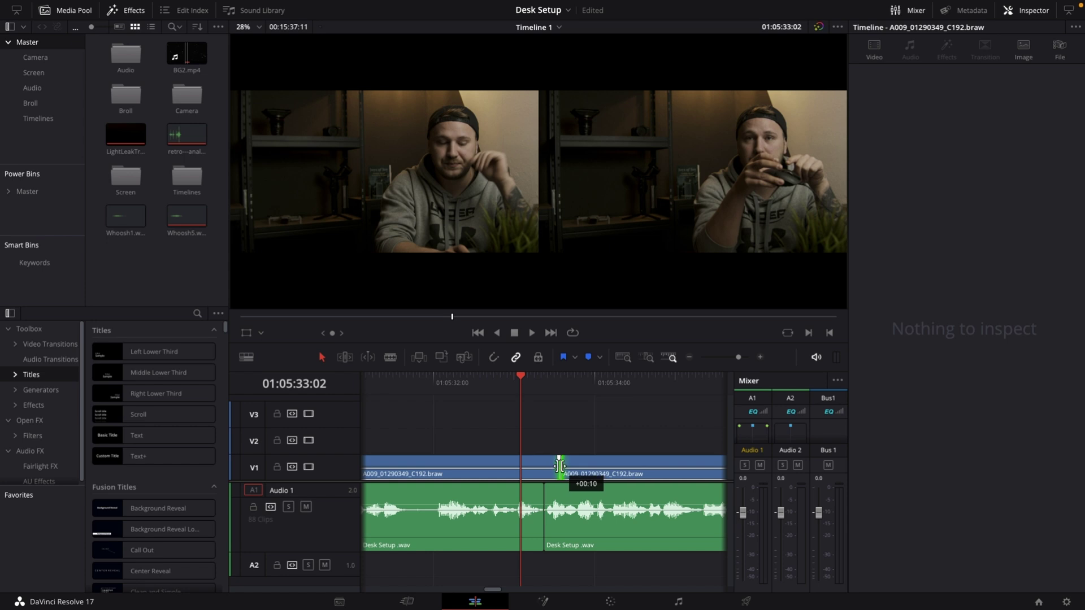
left_click_drag(558, 466, 559, 466)
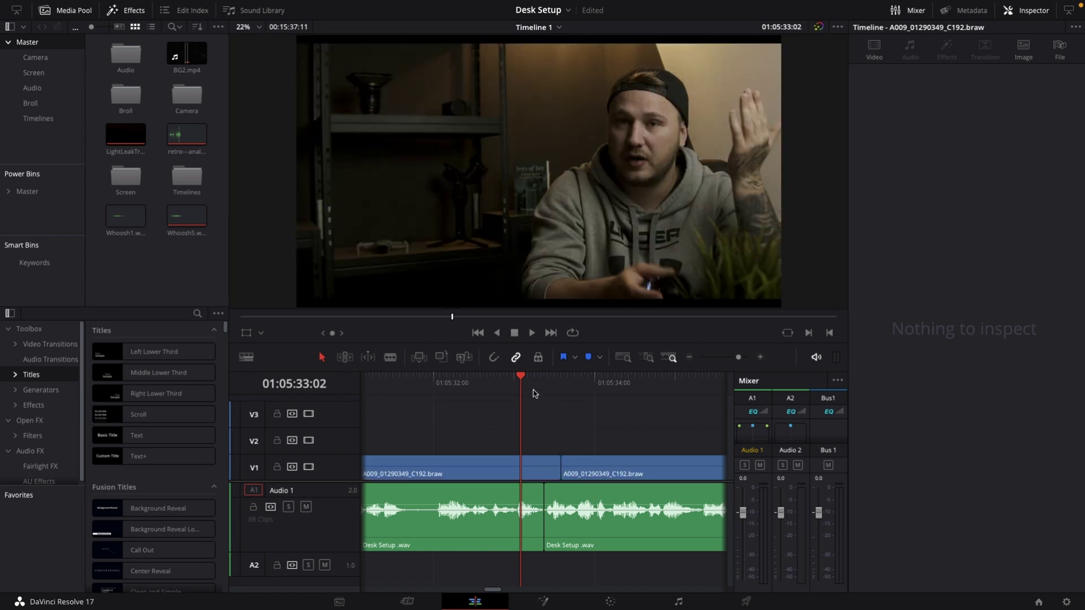
Play back from before the edit to review the J cut.
left_click(430, 382)
key("space")
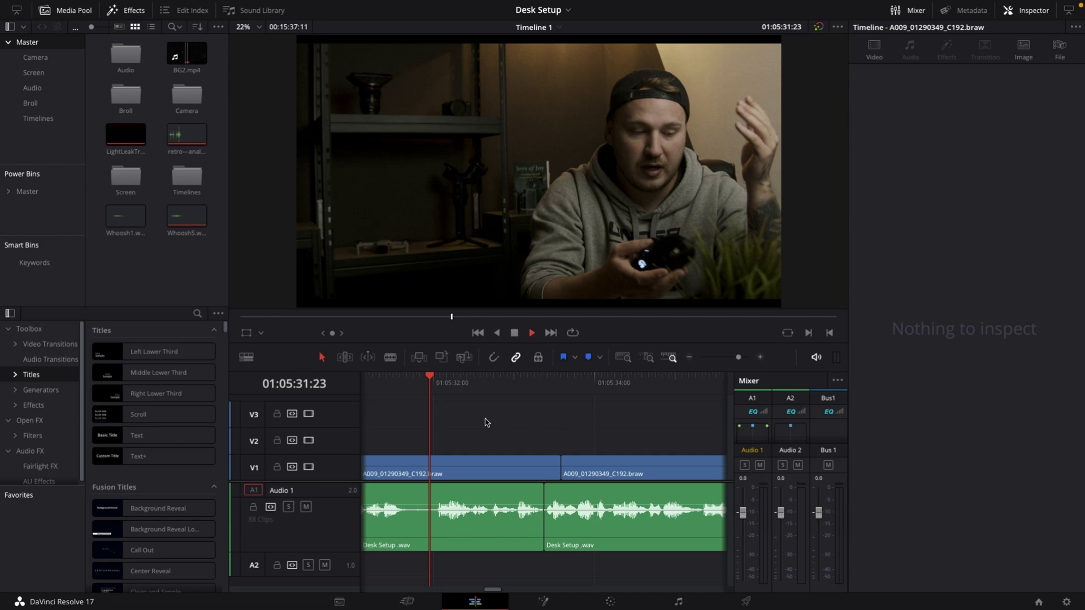
key("space")
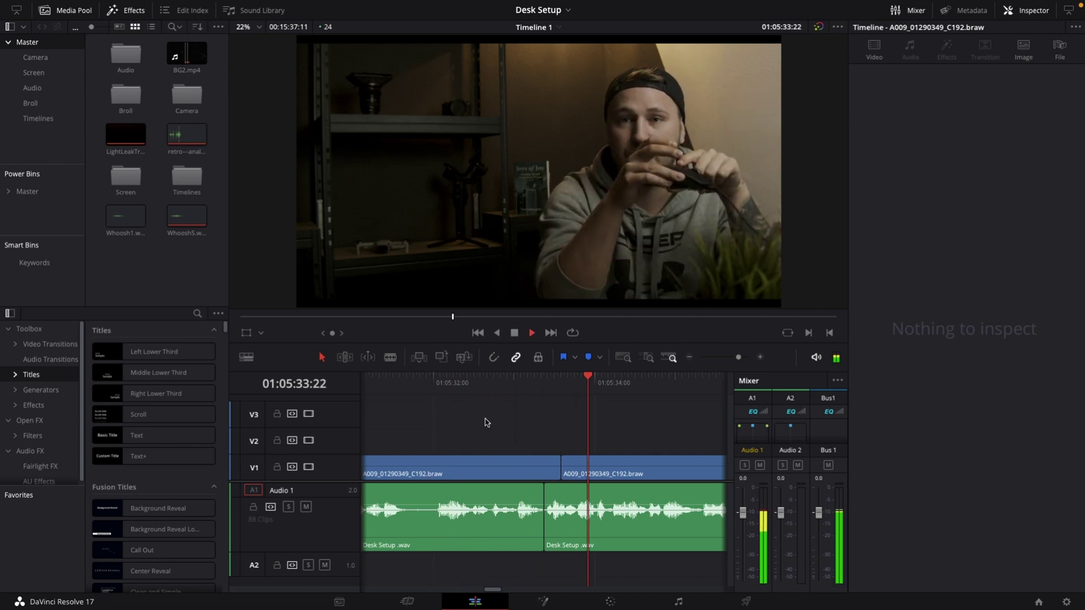
key("space")
left_click(457, 381)
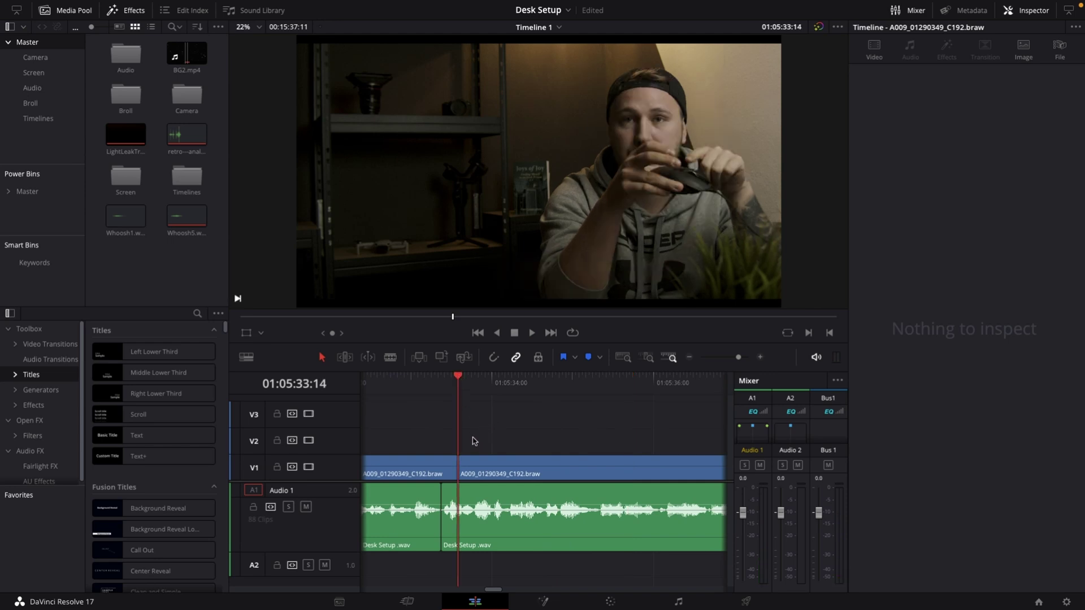
Nudge the V1 picture cut one frame earlier.
left_click(457, 464)
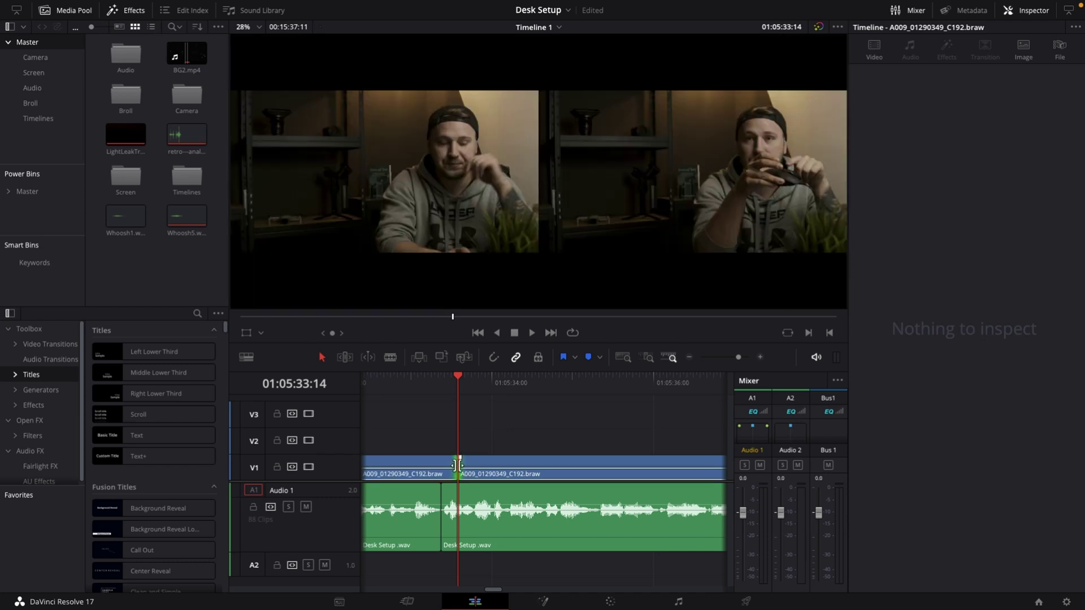
left_click_drag(457, 464, 453, 464)
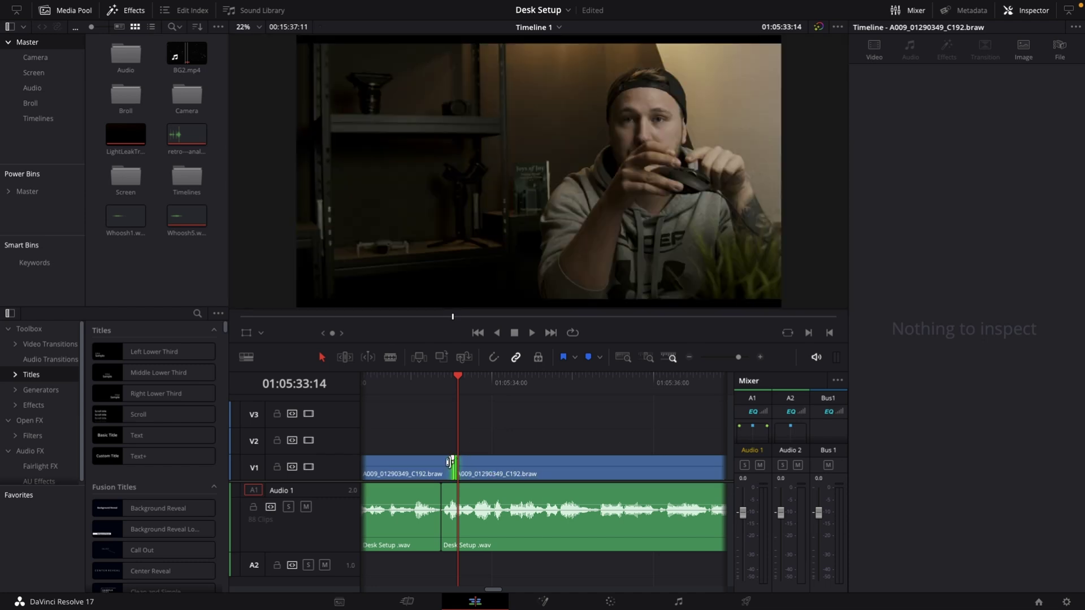
left_click(436, 441)
scroll(436, 441, "up", 2)
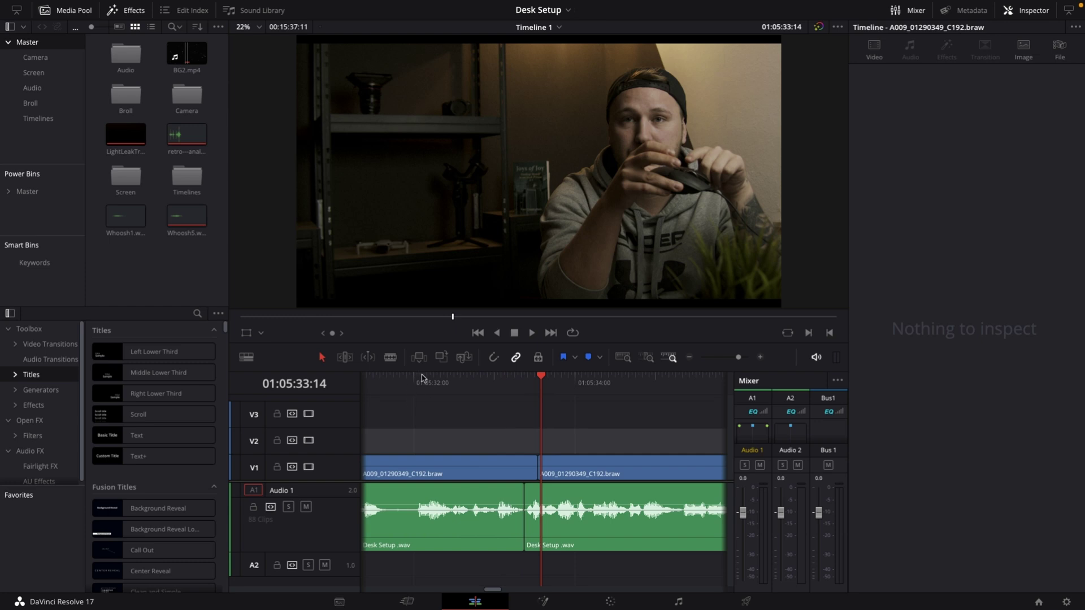
left_click(423, 379)
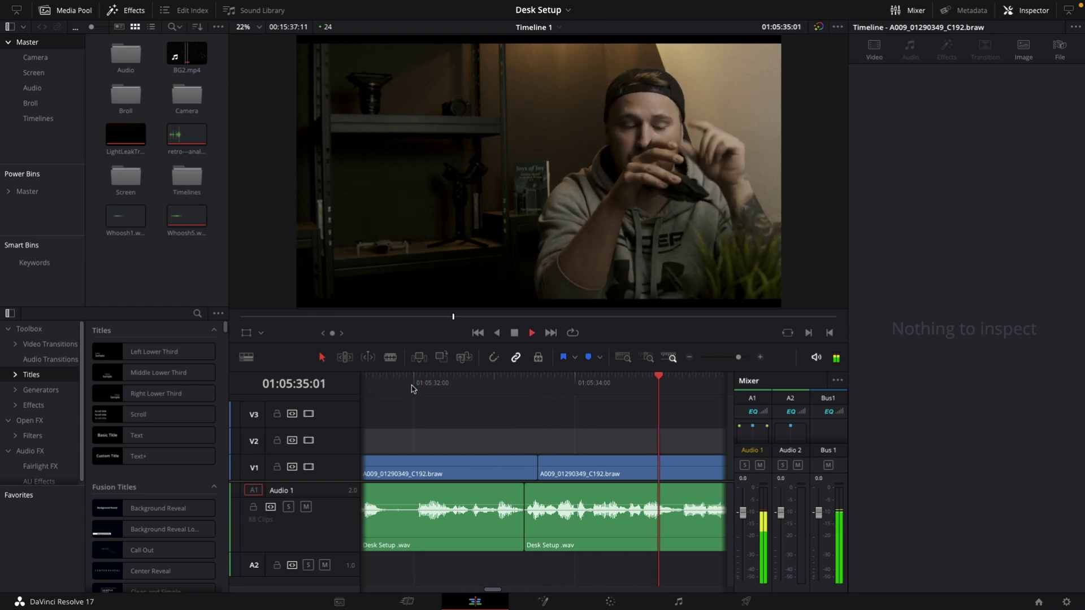
scroll(537, 436, "down", 3)
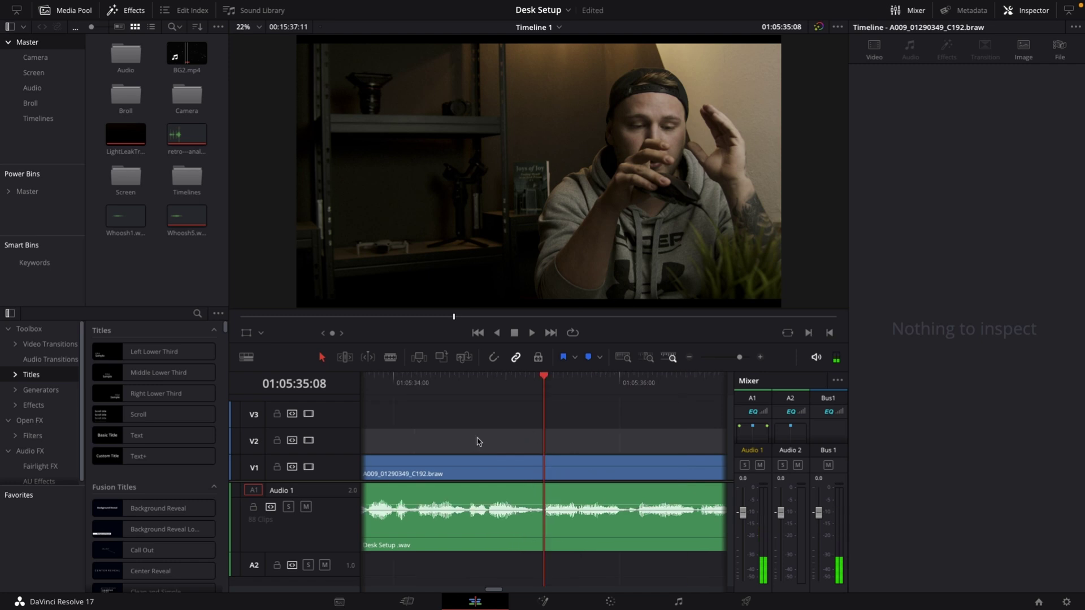
scroll(539, 441, "down", 3)
Nudge the picture cut one frame later and replay the adjusted J cut.
left_click_drag(470, 466, 484, 467)
scroll(545, 436, "up", 3)
scroll(546, 436, "down", 3)
scroll(411, 450, "down", 2)
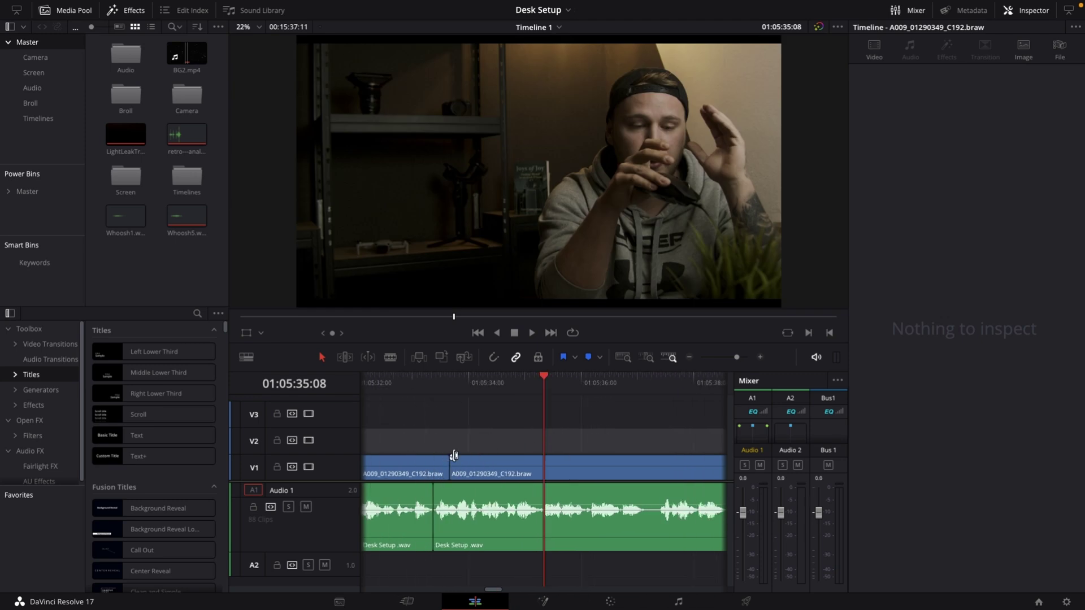
left_click(459, 382)
key("space")
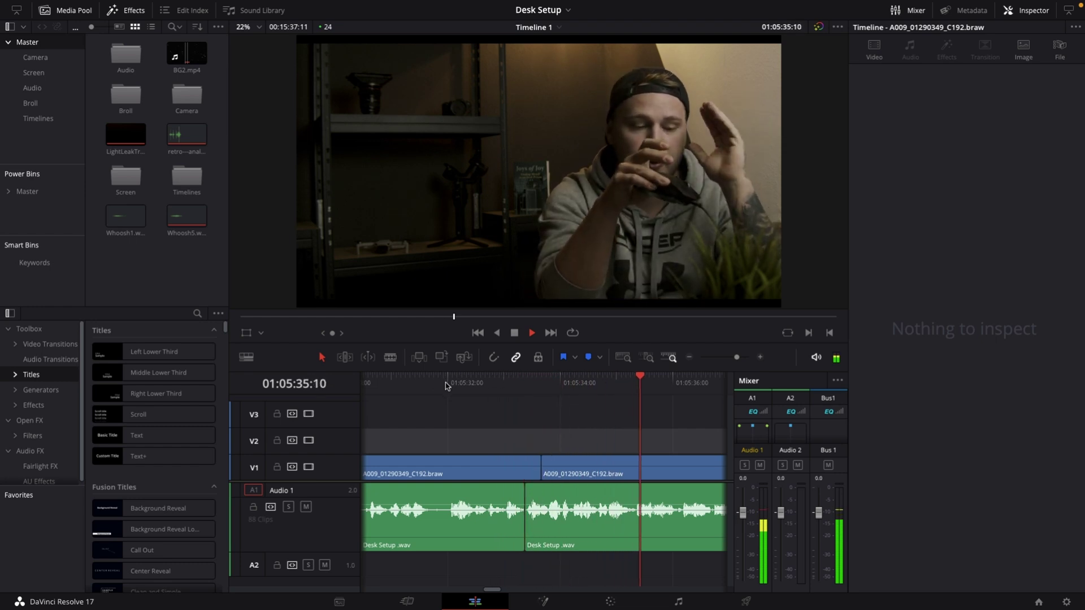
key("space")
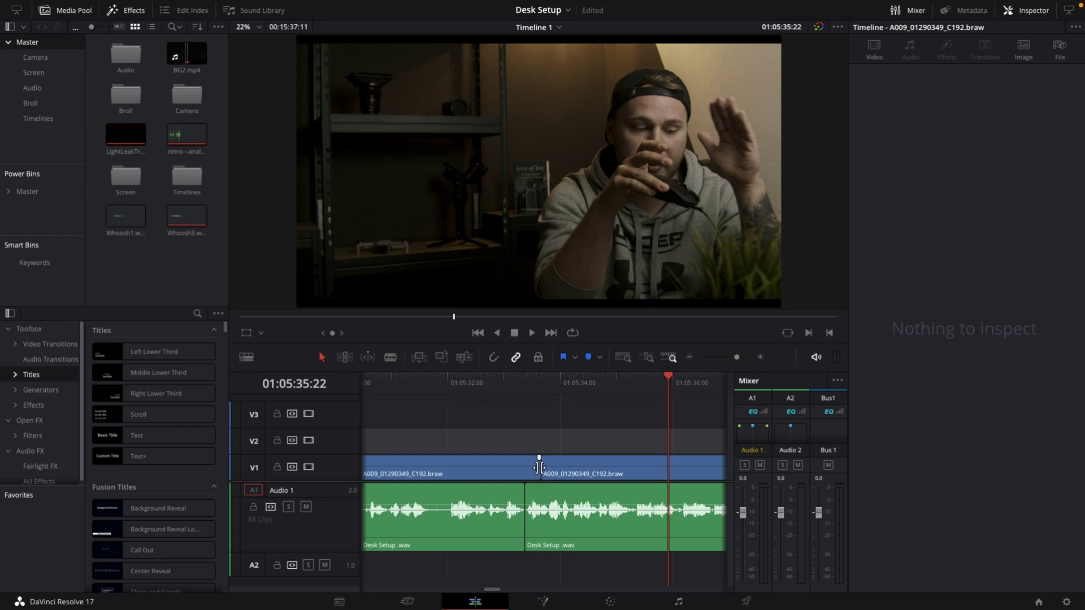
Drag the V1 edit point left until it trails the audio edit only slightly.
mouse_move(539, 468)
left_mouse_down()
mouse_move(503, 469)
mouse_move(533, 466)
left_mouse_up()
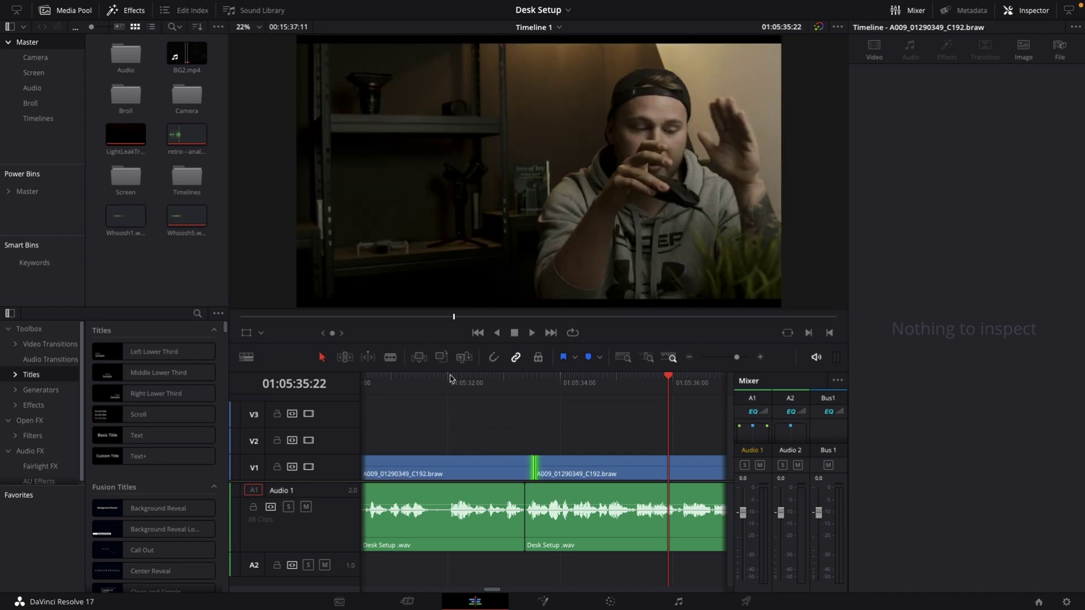